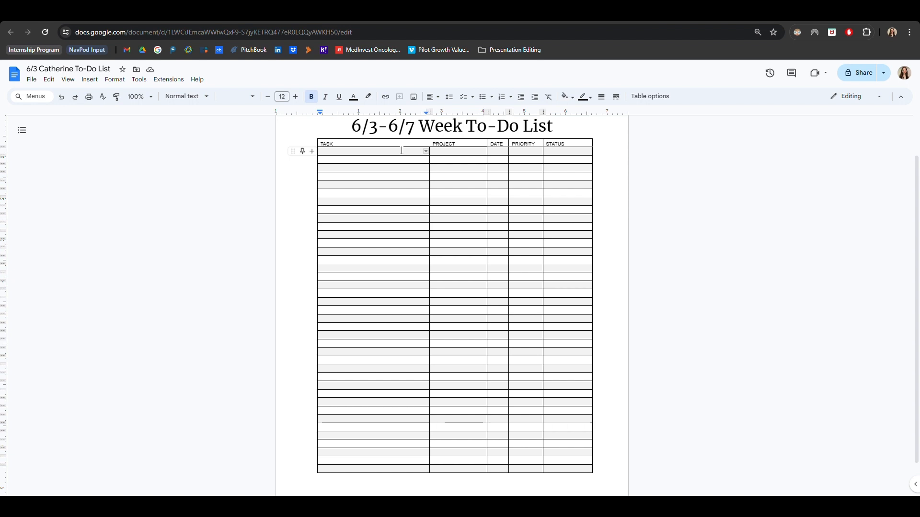
# - Add the checklist item "Finish Week 1 Lesson" in the first TASK row, using the checklist style without strikethrough
pyautogui.click(402, 150)
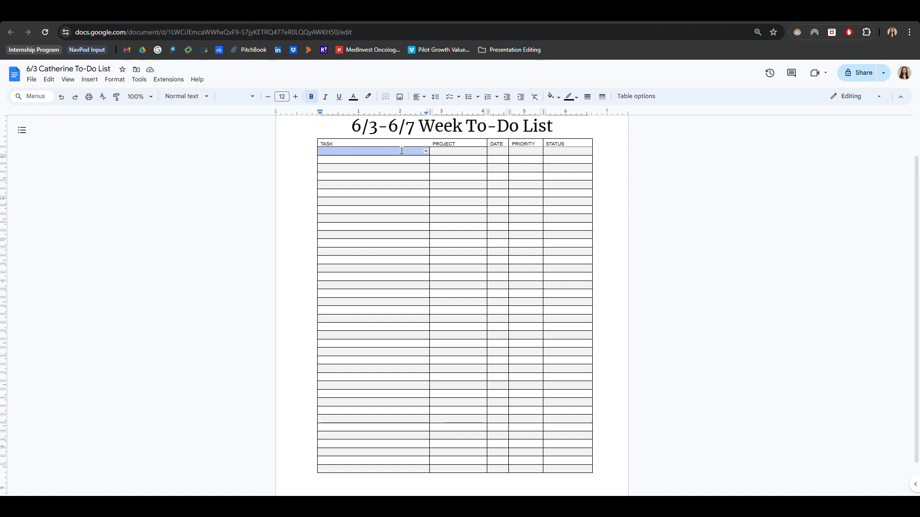
pyautogui.click(401, 151)
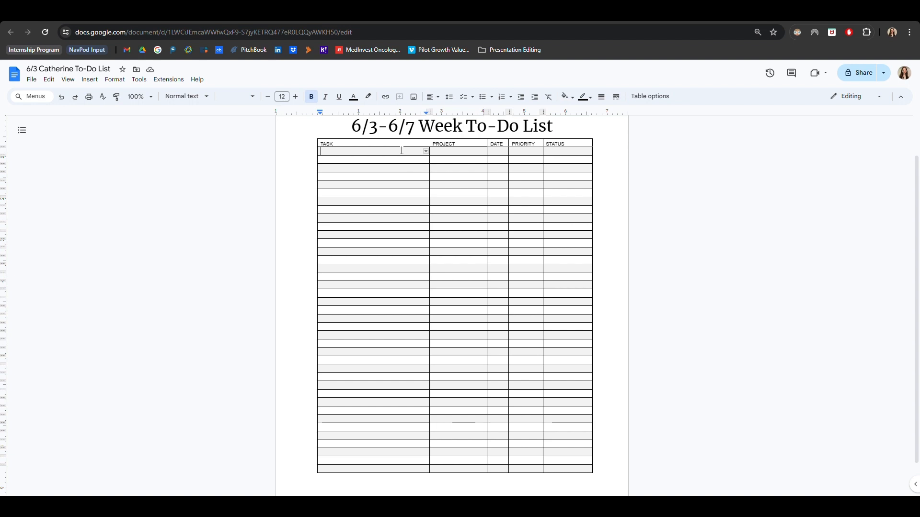
pyautogui.click(473, 97)
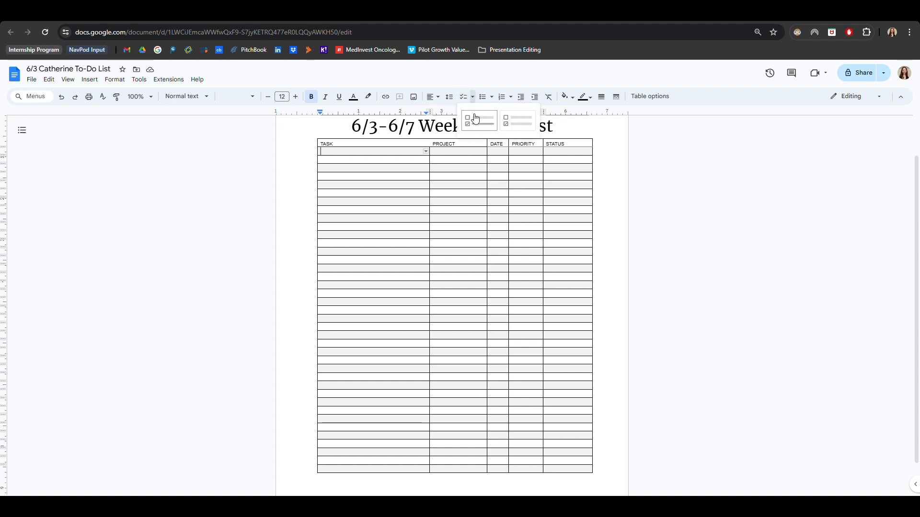
pyautogui.click(509, 128)
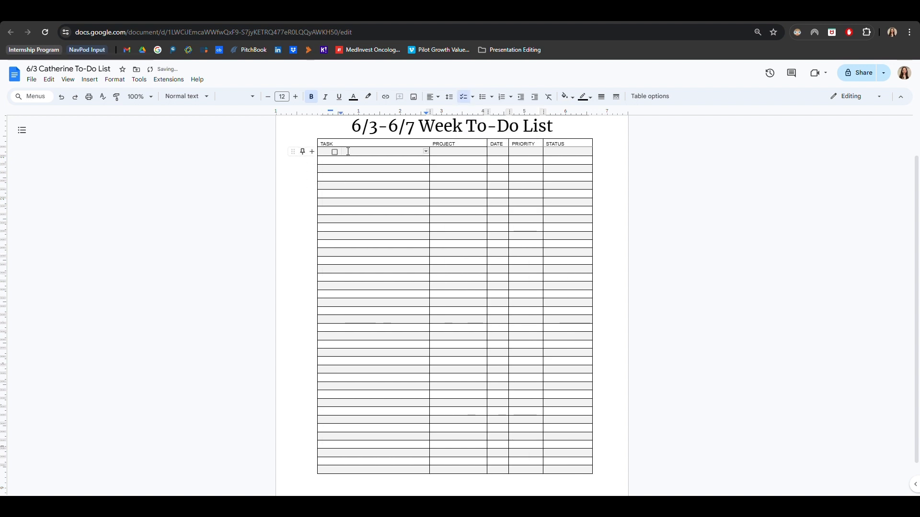
pyautogui.write('Finish Week 1 Lesson')
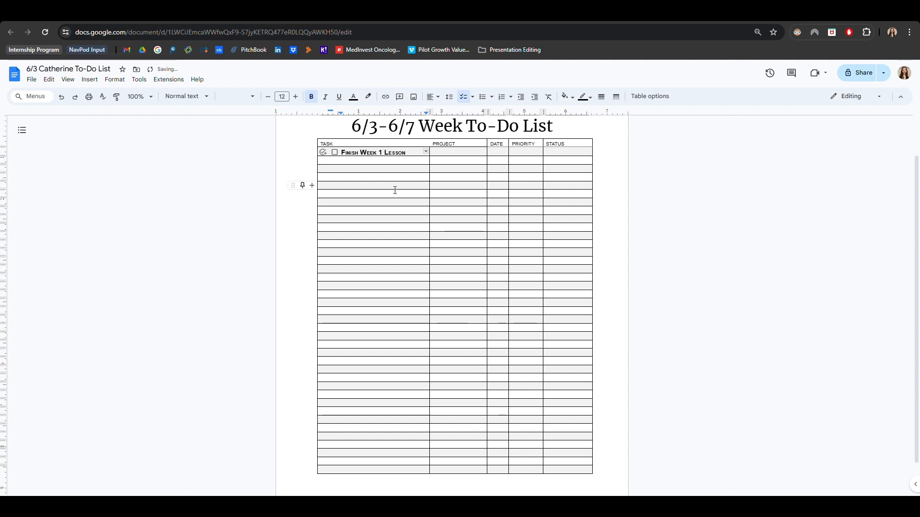
pyautogui.click(334, 152)
pyautogui.click(336, 155)
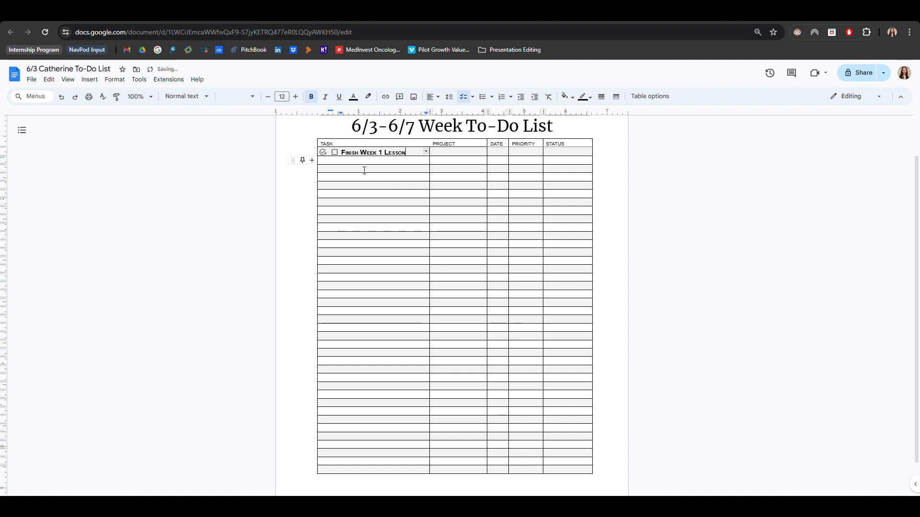
# - Assign the "Finish Week 1 Lesson" item as a task to the document owner's own account, dated June 3, 2024
pyautogui.click(323, 153)
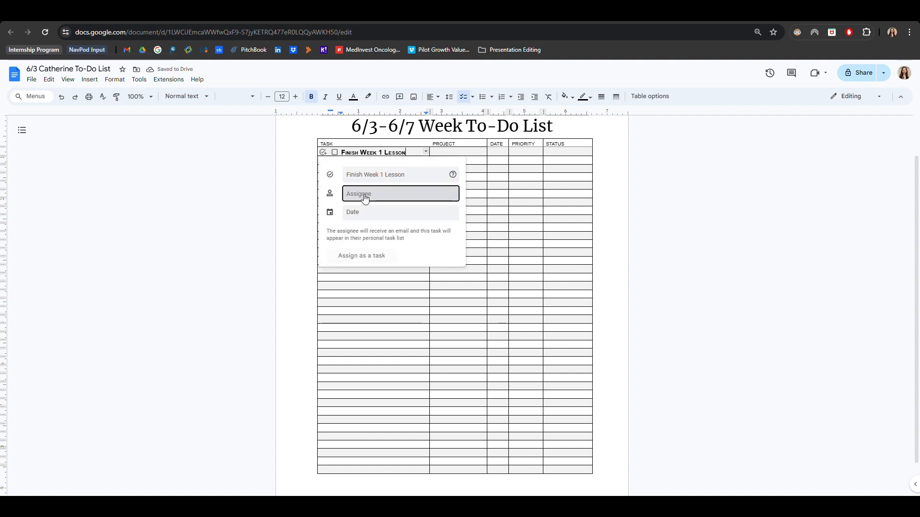
pyautogui.write('cat')
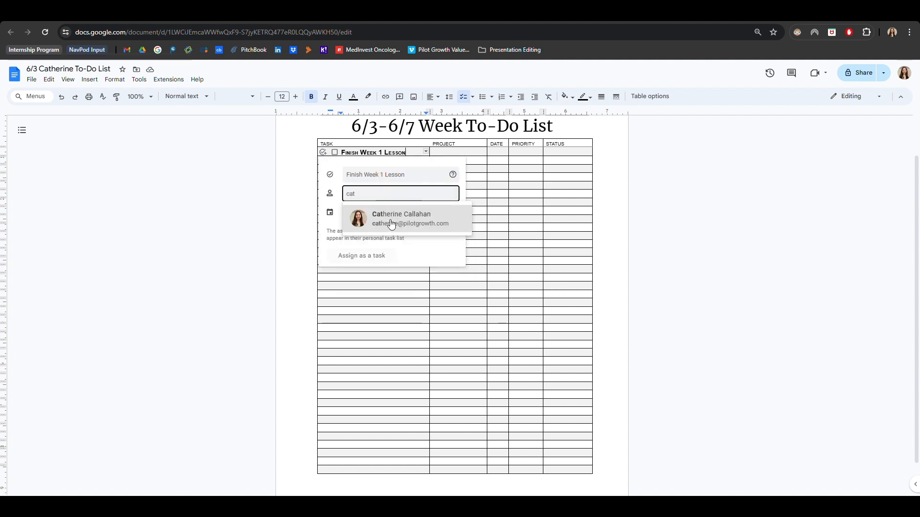
pyautogui.click(388, 219)
pyautogui.click(388, 218)
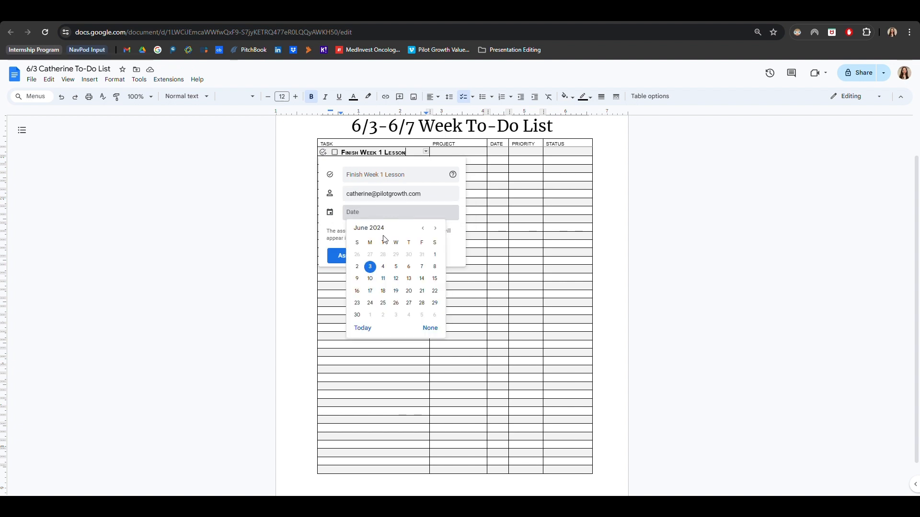
pyautogui.click(370, 267)
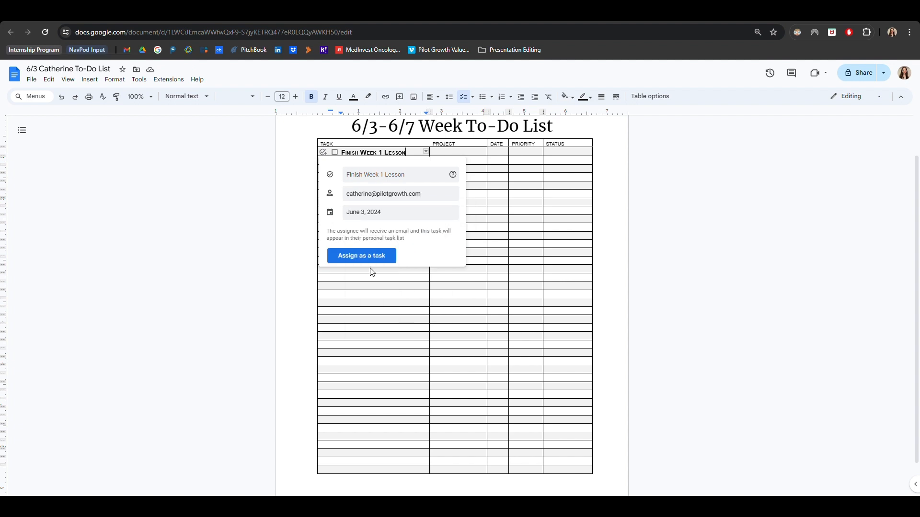
pyautogui.click(362, 260)
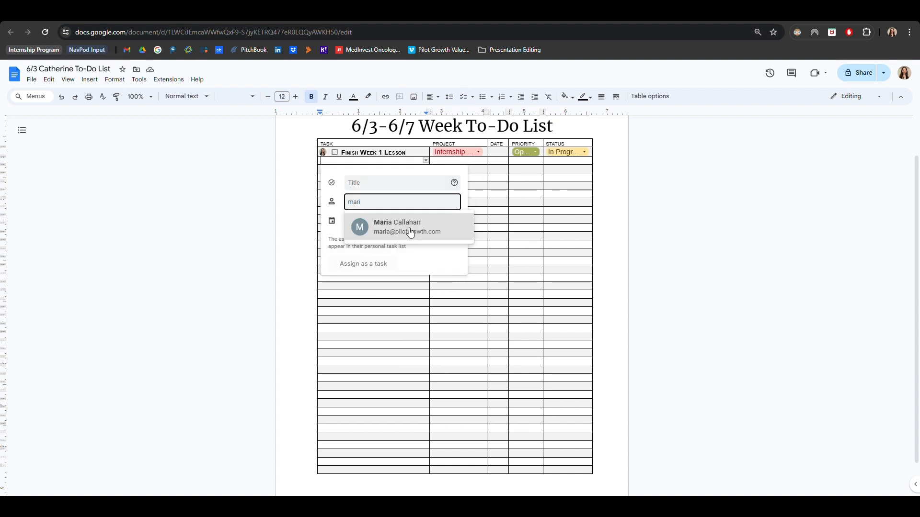
# - Assign "Review Training Presentation" in the second row to a colleague, dated June 4, 2024, and share the document with them as Editor
pyautogui.click(410, 232)
pyautogui.click(386, 189)
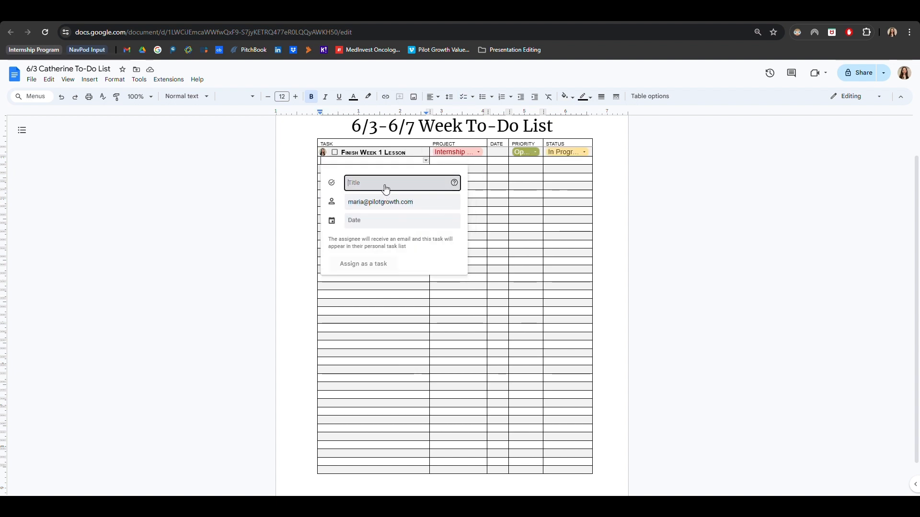
pyautogui.write('Review Training')
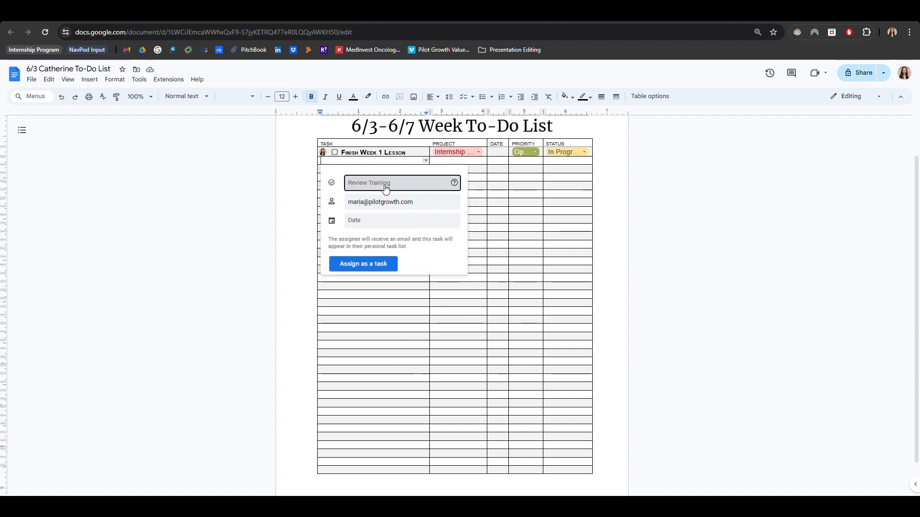
pyautogui.write(' Presentation')
pyautogui.click(397, 220)
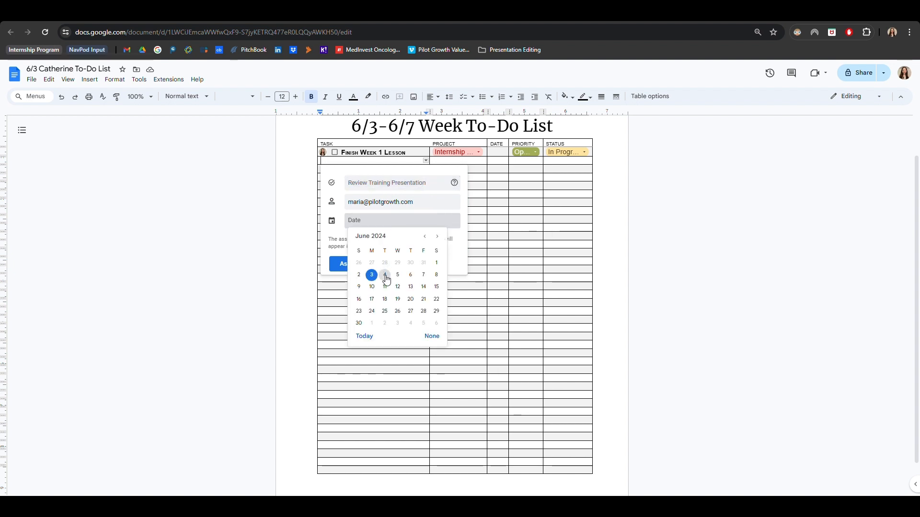
pyautogui.click(385, 274)
pyautogui.click(377, 267)
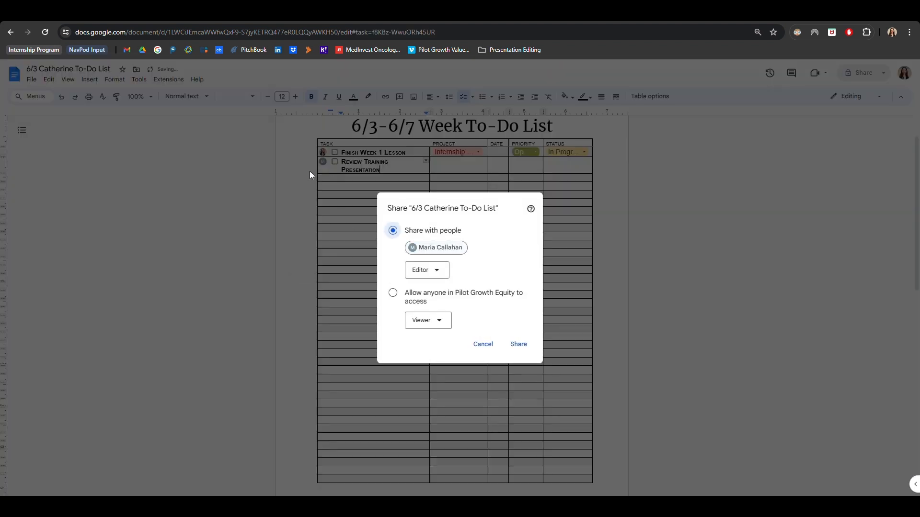
pyautogui.click(518, 344)
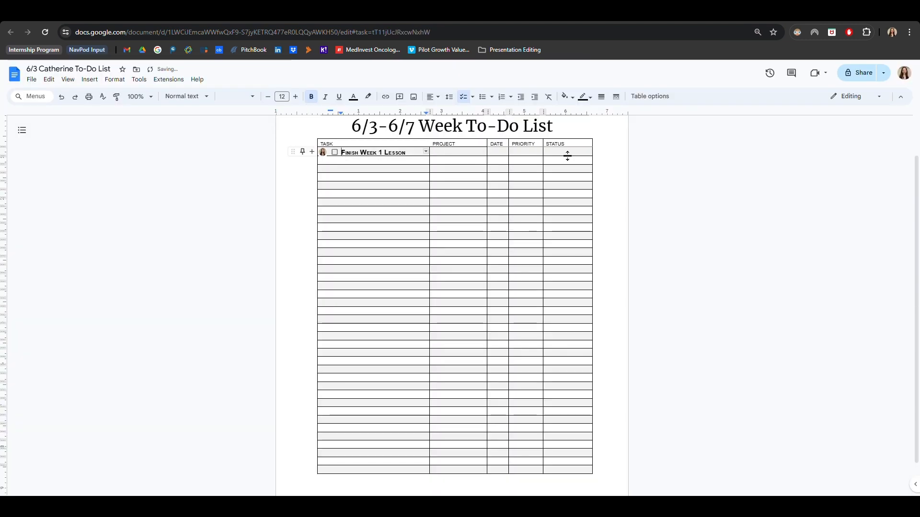
# - Insert the document's Priority Level dropdown into the PRIORITY cell of the "Finish Week 1 Lesson" row
pyautogui.click(529, 153)
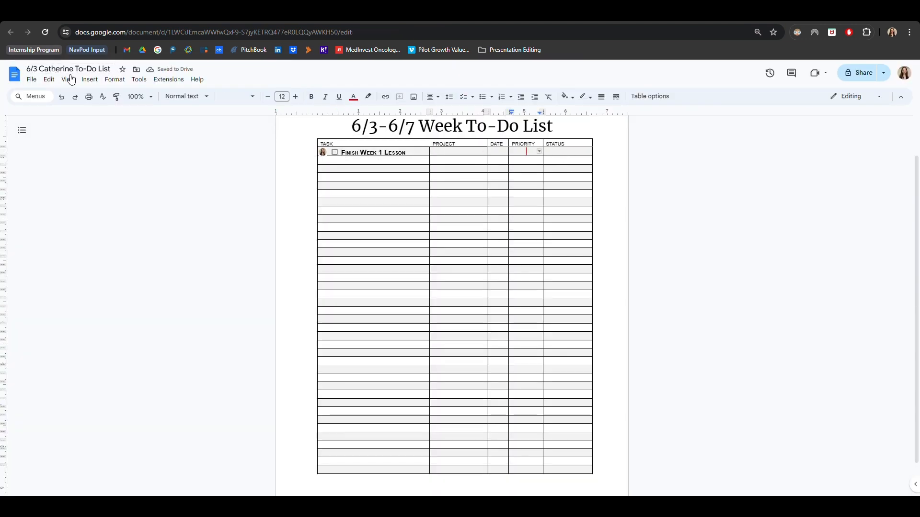
pyautogui.click(89, 80)
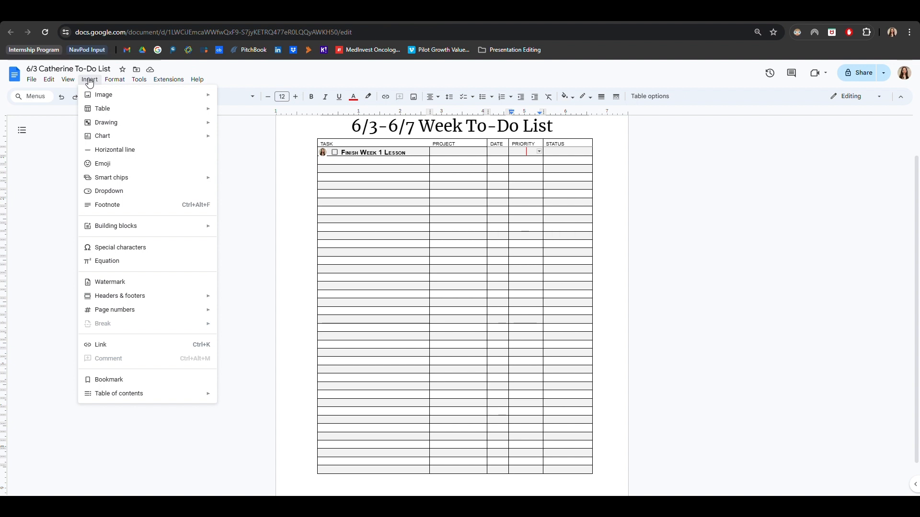
pyautogui.click(131, 194)
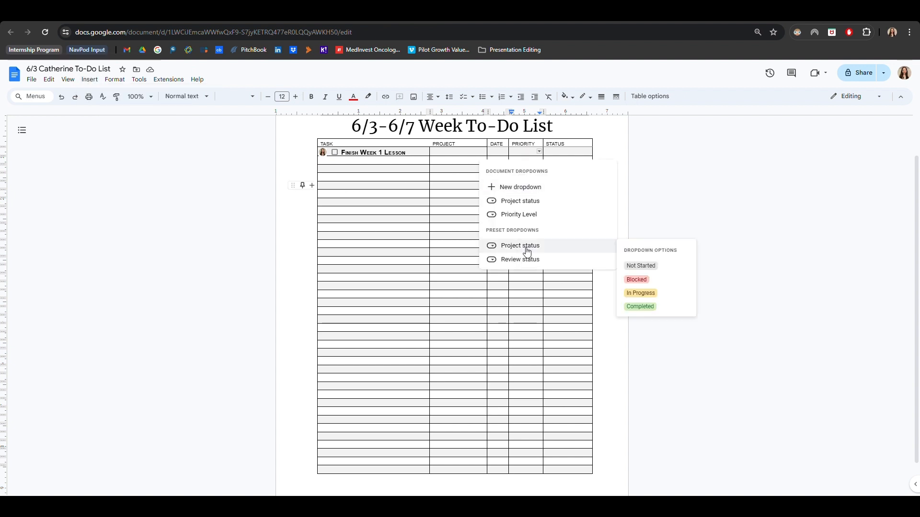
pyautogui.moveTo(523, 218)
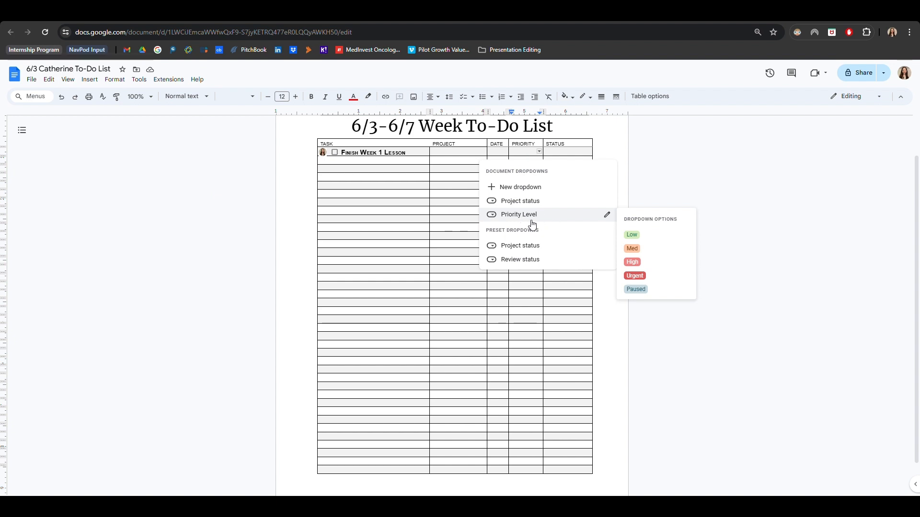
pyautogui.click(536, 226)
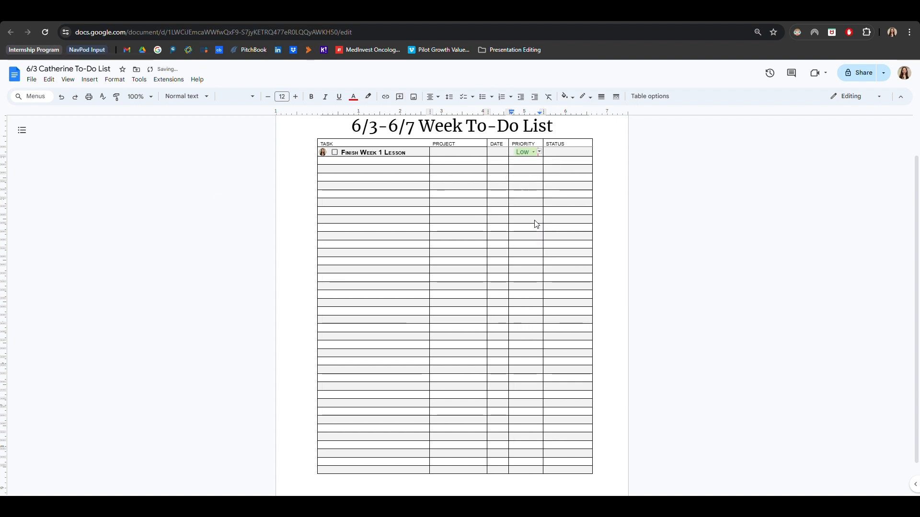
# - Try the Med and High priorities on the "Finish Week 1 Lesson" row, ending with Paused
pyautogui.click(526, 152)
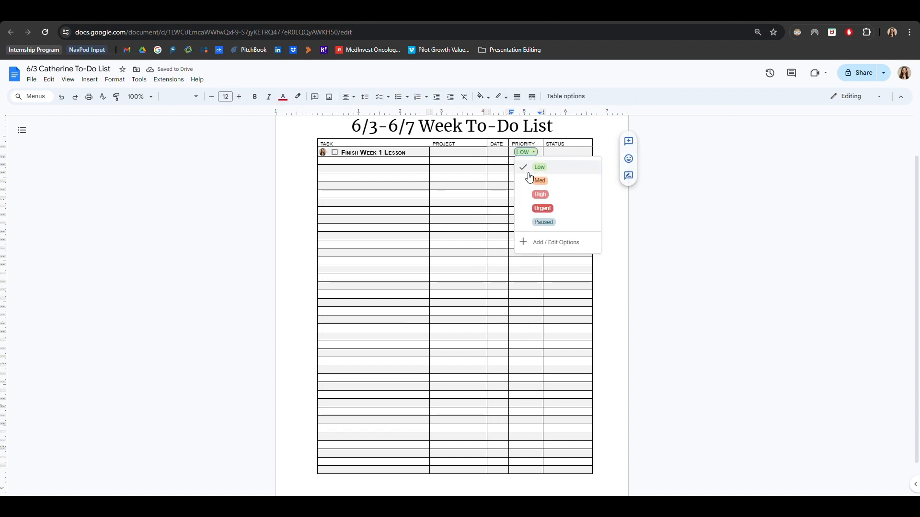
pyautogui.click(538, 187)
pyautogui.click(525, 152)
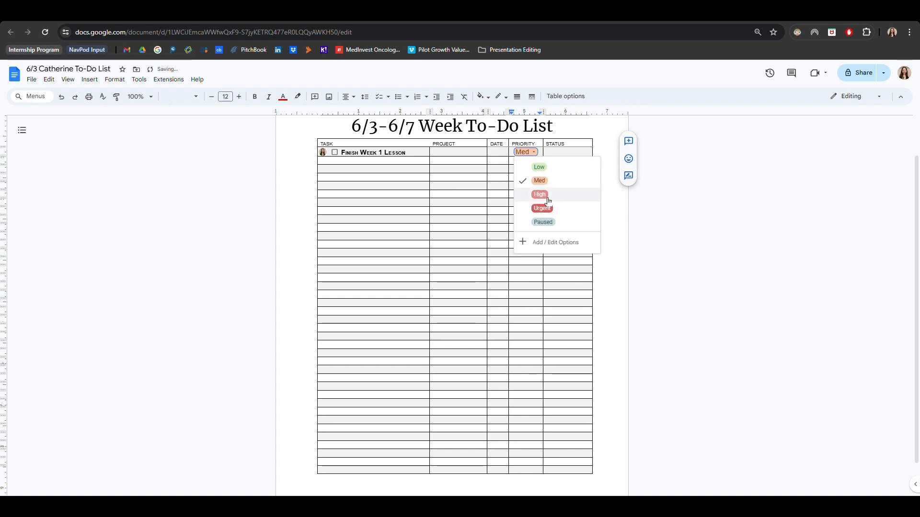
pyautogui.click(540, 194)
pyautogui.click(533, 153)
pyautogui.click(563, 223)
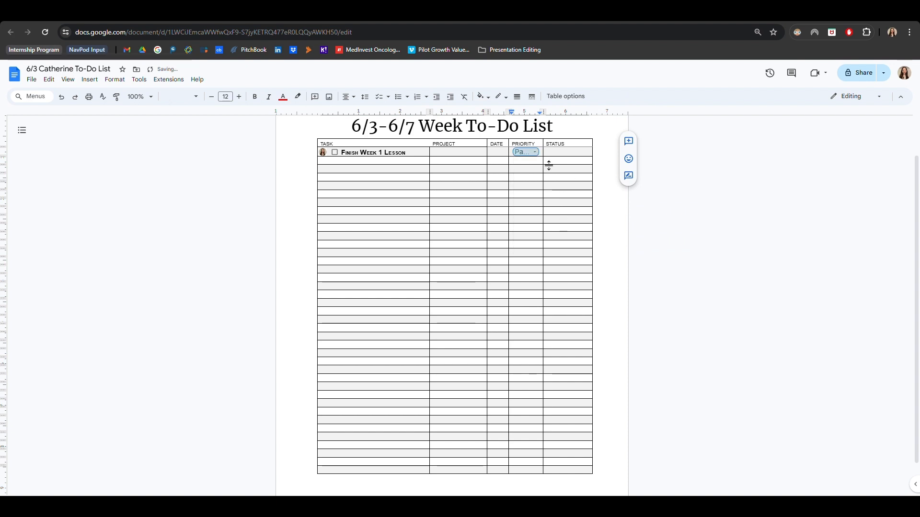
# - Add a new brown option to the Priority Level dropdown and place it between Urgent and Paused
pyautogui.click(533, 152)
pyautogui.click(549, 243)
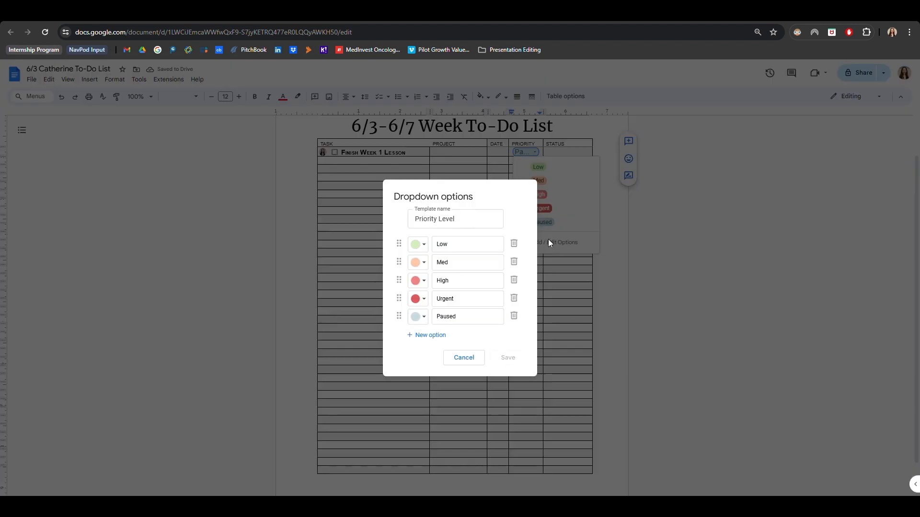
pyautogui.click(423, 335)
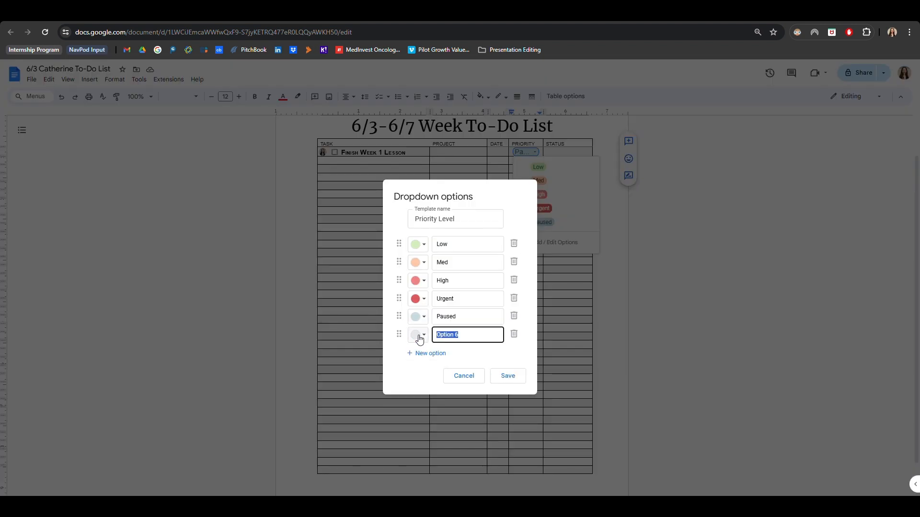
pyautogui.click(418, 337)
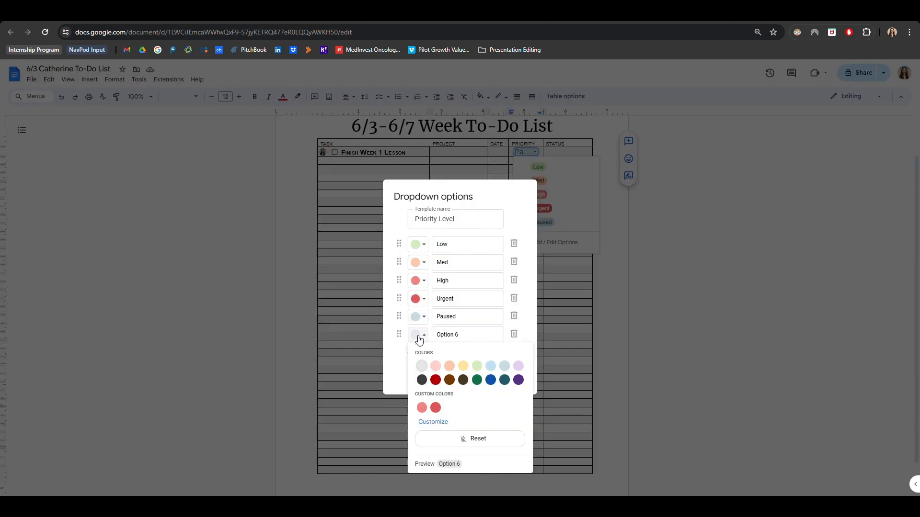
pyautogui.click(449, 381)
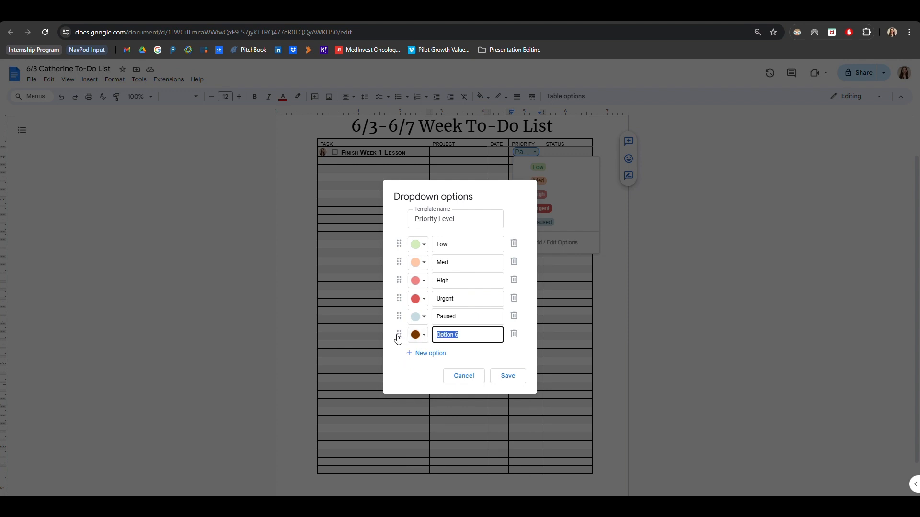
pyautogui.moveTo(399, 334)
pyautogui.mouseDown()
pyautogui.moveTo(399, 279)
pyautogui.moveTo(397, 346)
pyautogui.mouseUp()
# - Give the new priority option a custom olive green background and white #ffffff text, and save the dropdown options
pyautogui.click(419, 319)
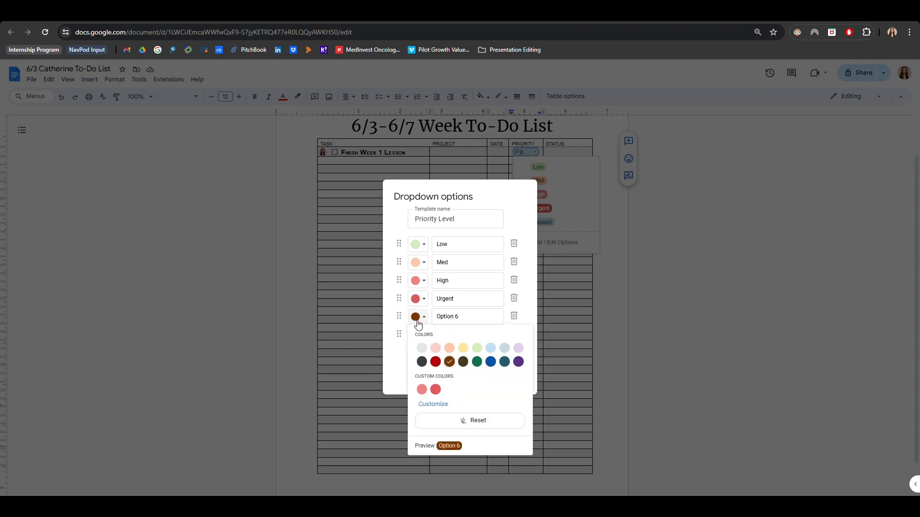
pyautogui.click(422, 405)
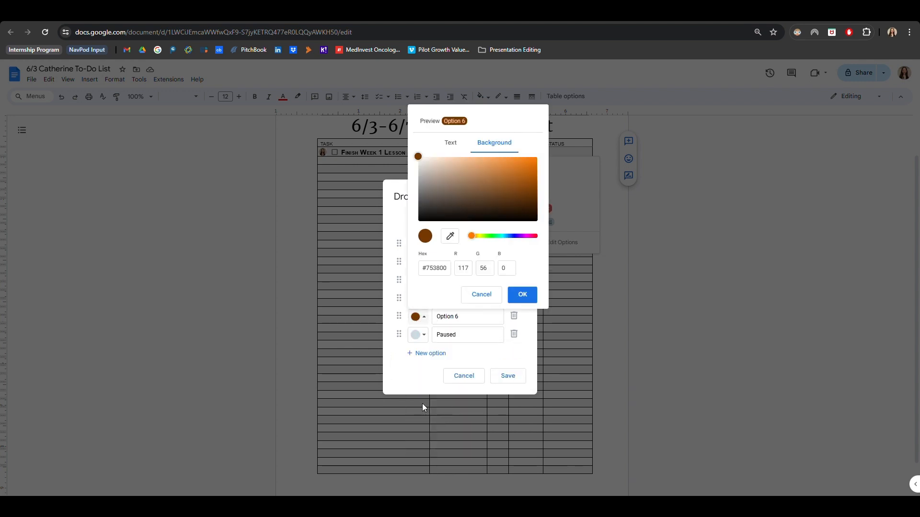
pyautogui.moveTo(440, 187); pyautogui.dragTo(498, 160)
pyautogui.moveTo(471, 236); pyautogui.dragTo(483, 236)
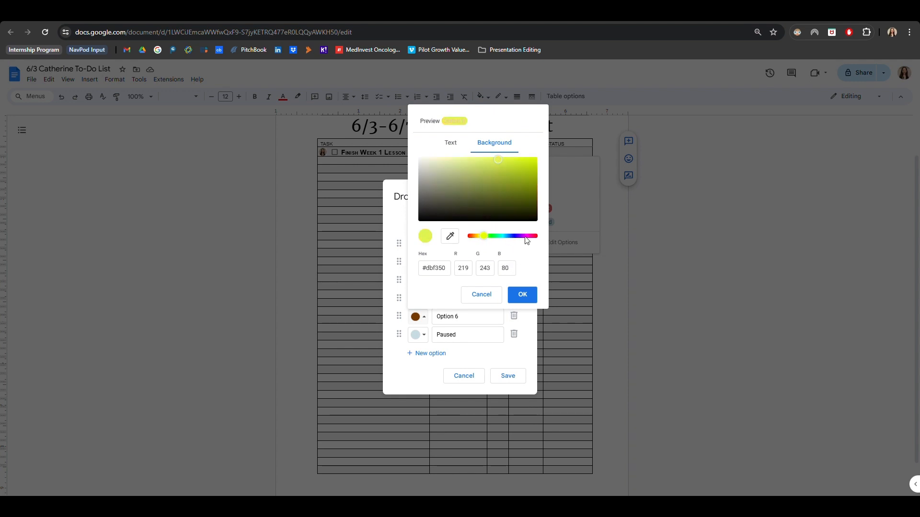
pyautogui.moveTo(477, 168); pyautogui.dragTo(478, 177)
pyautogui.click(448, 151)
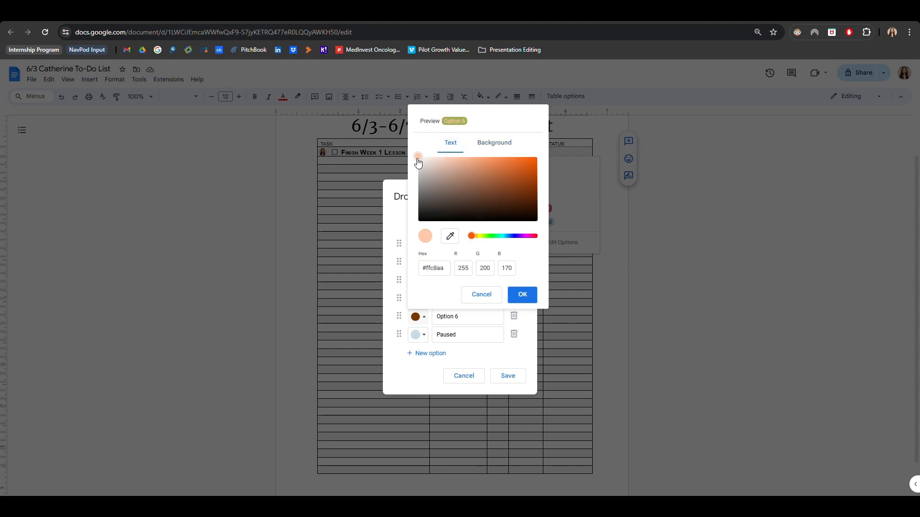
pyautogui.moveTo(418, 163); pyautogui.dragTo(402, 146)
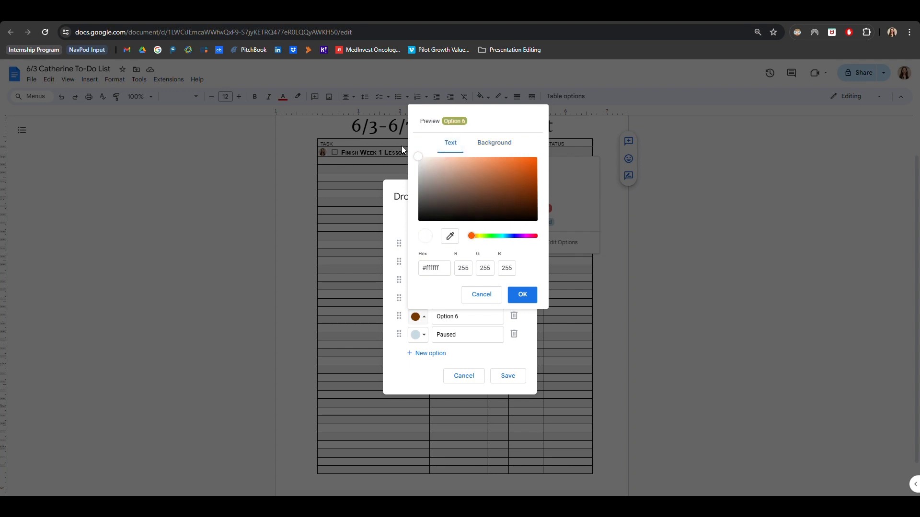
pyautogui.click(520, 295)
pyautogui.click(508, 375)
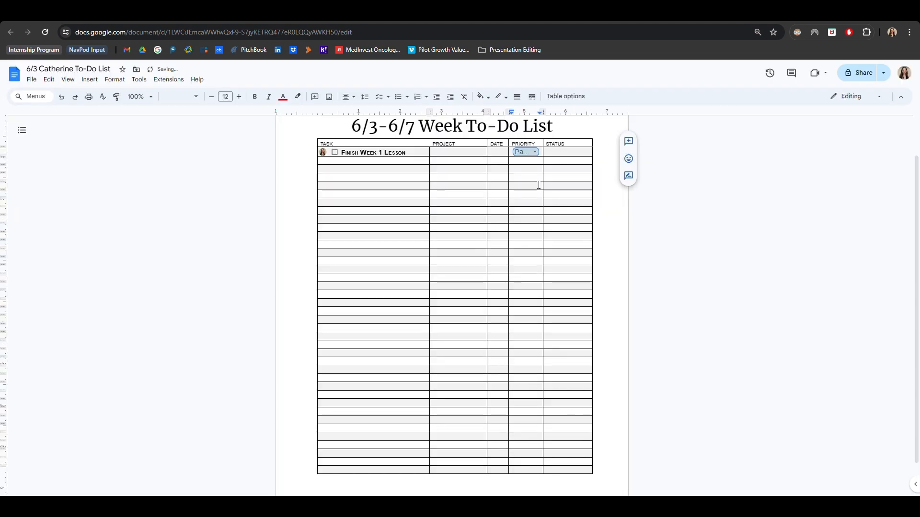
# - Set the "Finish Week 1 Lesson" row's priority to Option 6 and insert the document's Project status dropdown into its STATUS cell
pyautogui.click(529, 153)
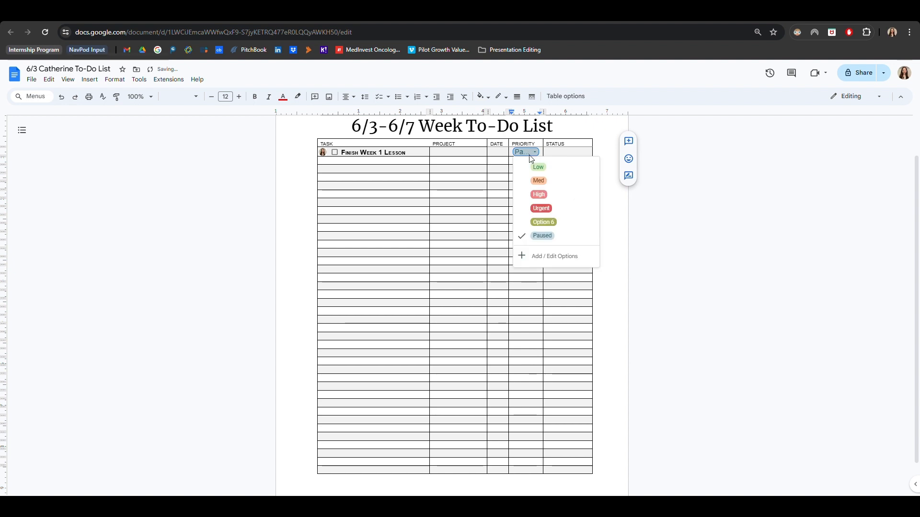
pyautogui.click(560, 222)
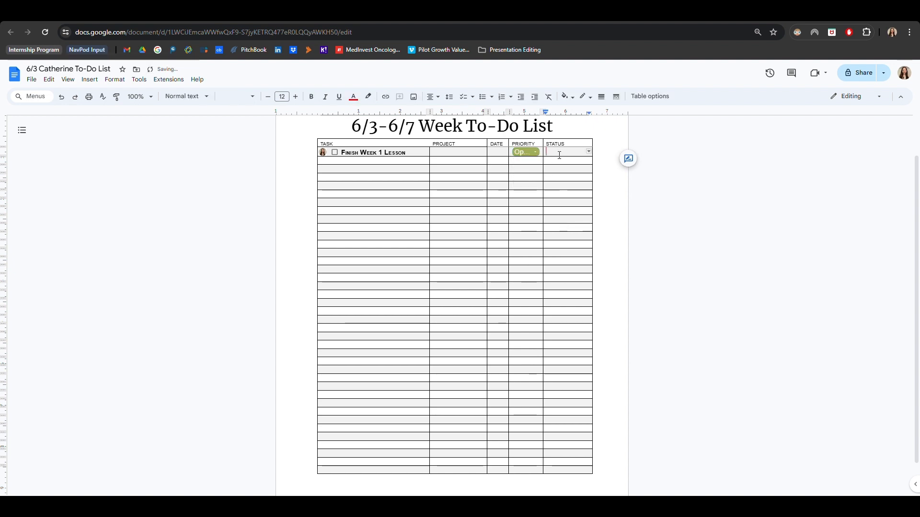
pyautogui.click(90, 79)
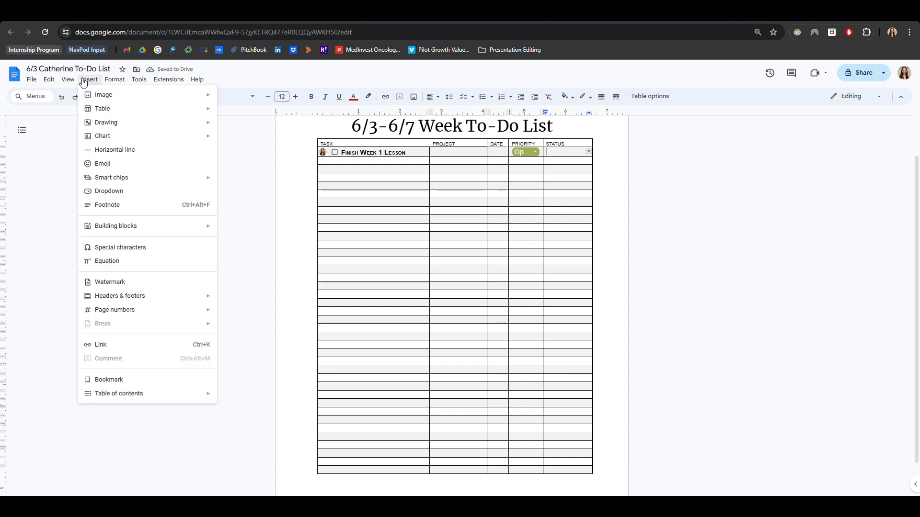
pyautogui.click(144, 191)
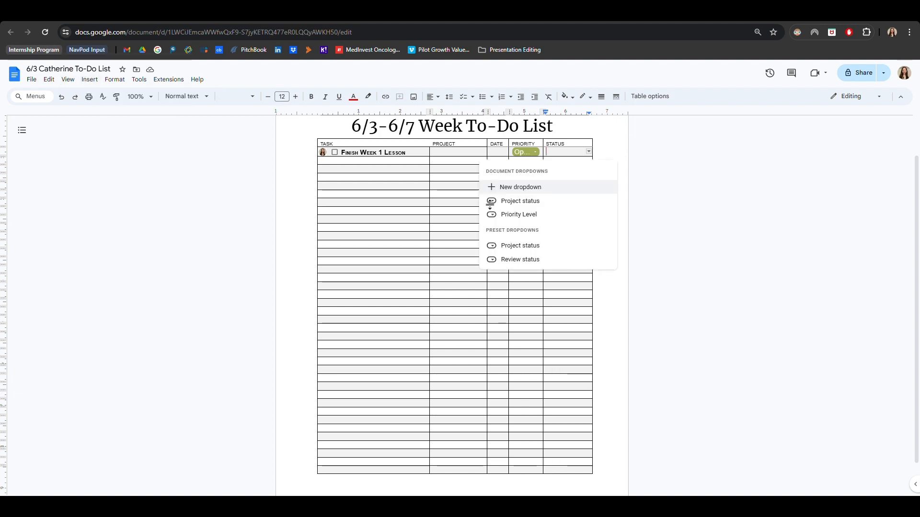
pyautogui.click(527, 203)
# - Try Just Started, set the "Finish Week 1 Lesson" status to In Progress, and view the Project status dropdown options without changing them
pyautogui.click(570, 152)
pyautogui.click(581, 181)
pyautogui.click(567, 152)
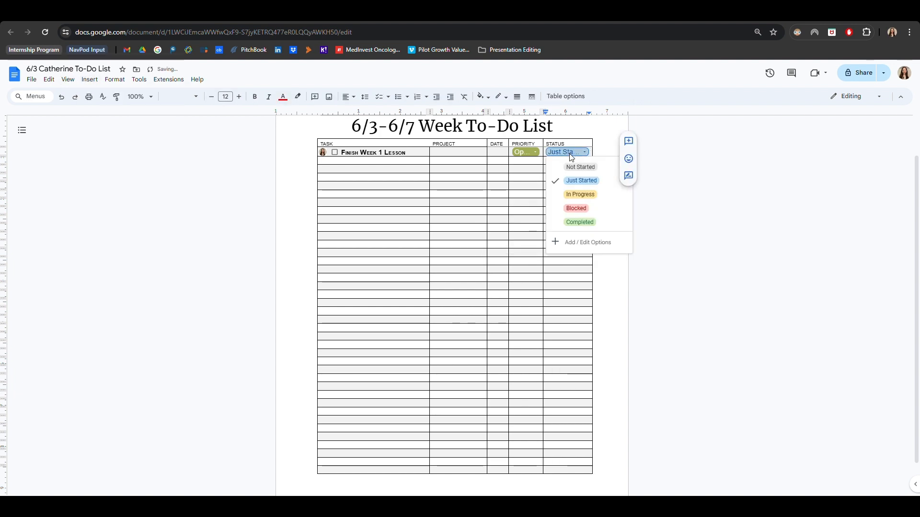
pyautogui.click(580, 195)
pyautogui.click(566, 152)
pyautogui.click(578, 242)
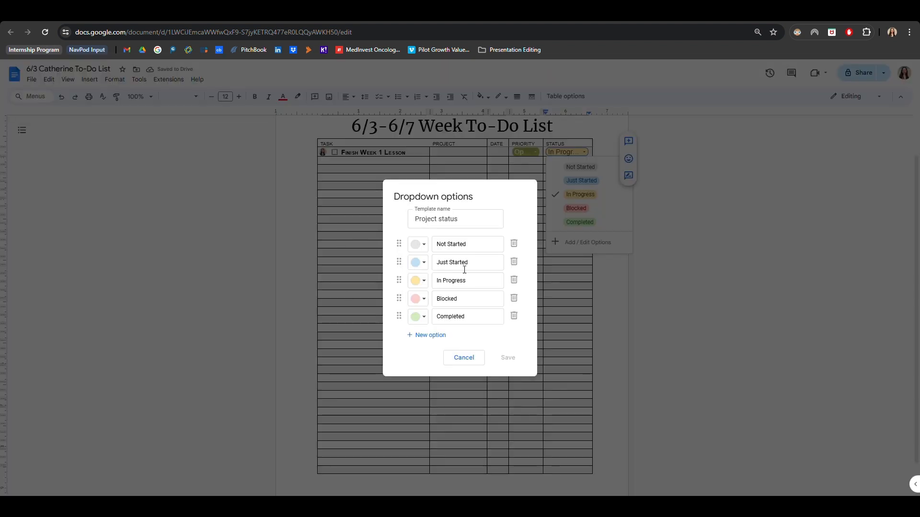
pyautogui.click(464, 358)
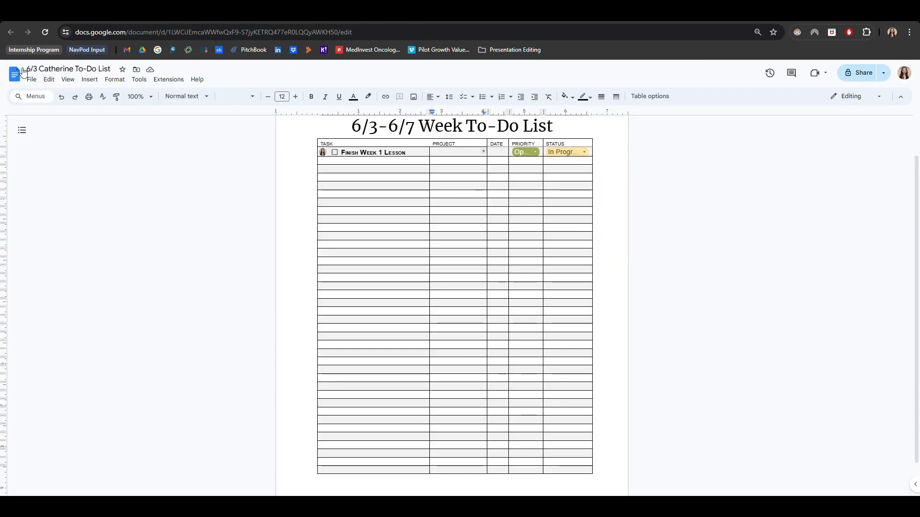
# - Create a new dropdown for the PROJECT cell of the "Finish Week 1 Lesson" row and name its template Project Title
pyautogui.click(87, 80)
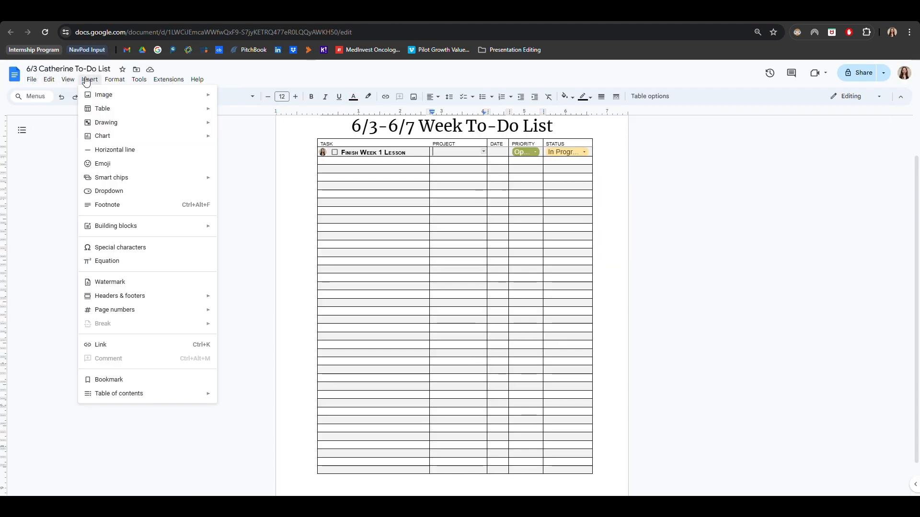
pyautogui.click(144, 191)
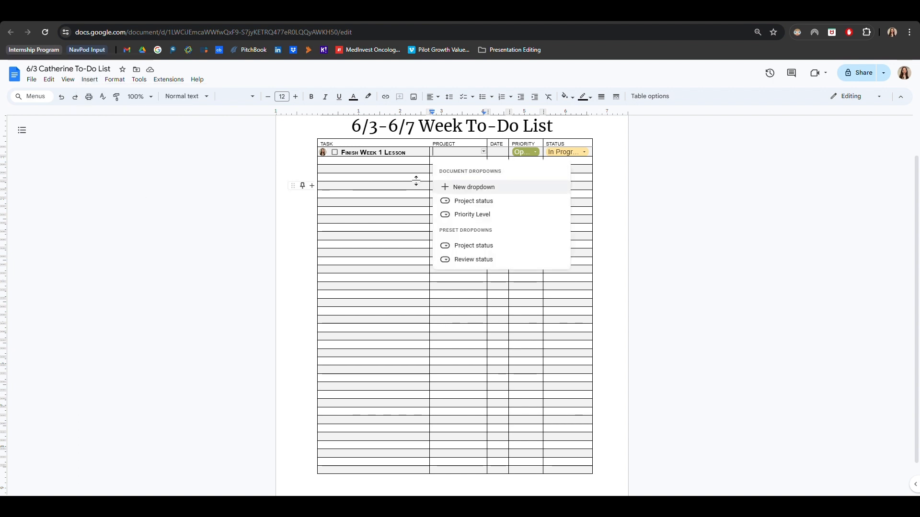
pyautogui.click(463, 187)
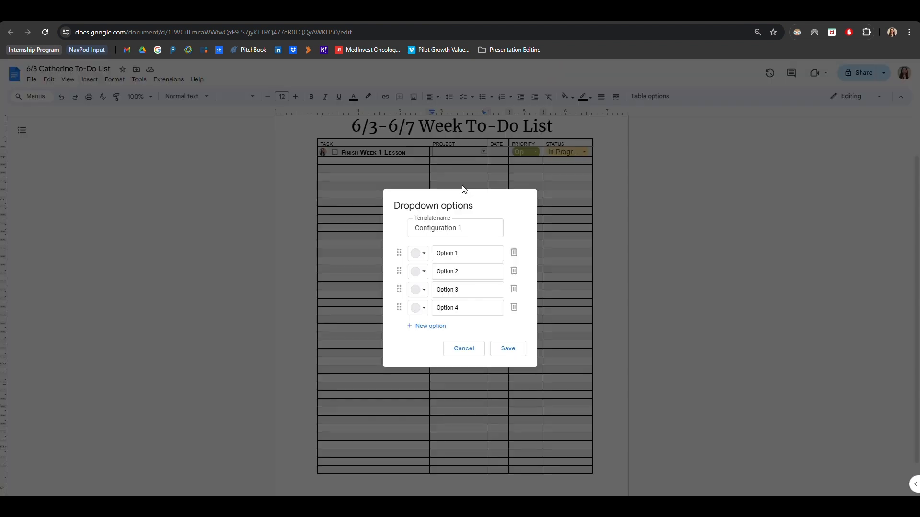
pyautogui.click(448, 228)
pyautogui.hotkey('ctrl', 'a')
pyautogui.write('Proj')
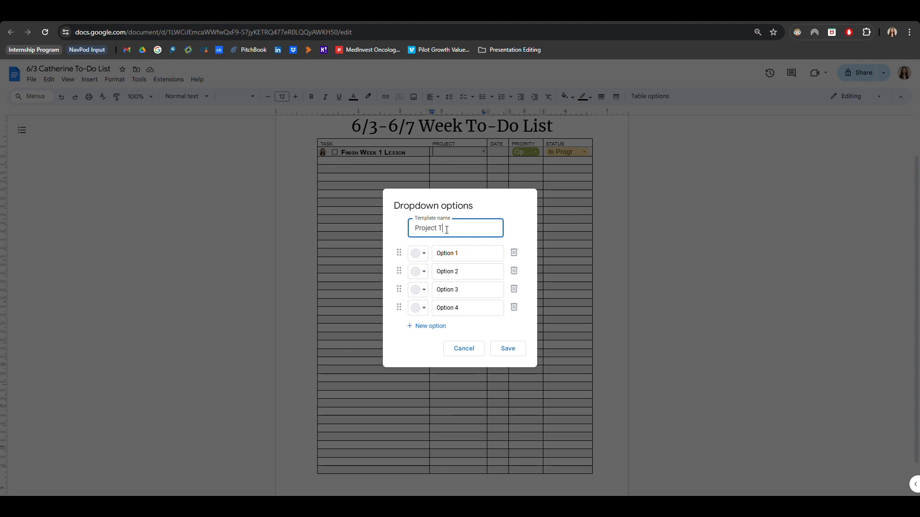
# - Name the first three dropdown options Internship Program, NavPod and Pitch Decks, and delete the fourth option
pyautogui.click(471, 254)
pyautogui.write('Internship Program')
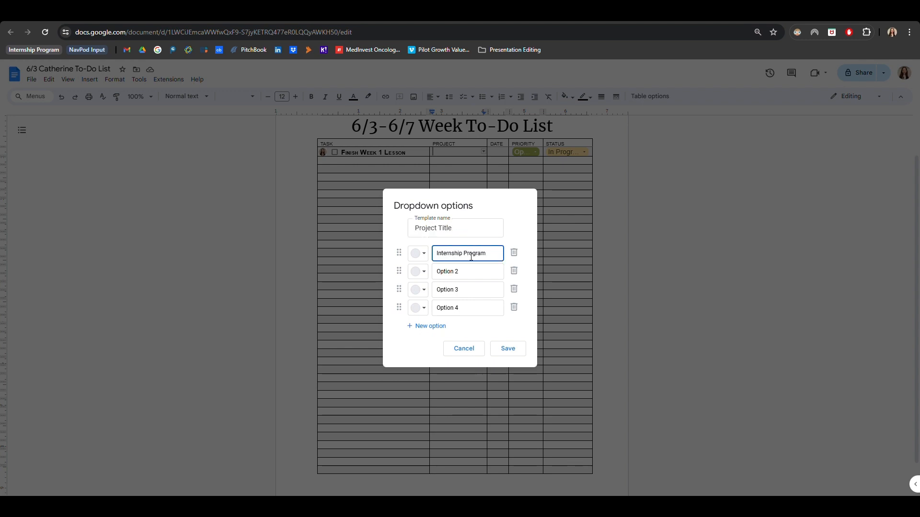
pyautogui.click(467, 272)
pyautogui.write('NavPod')
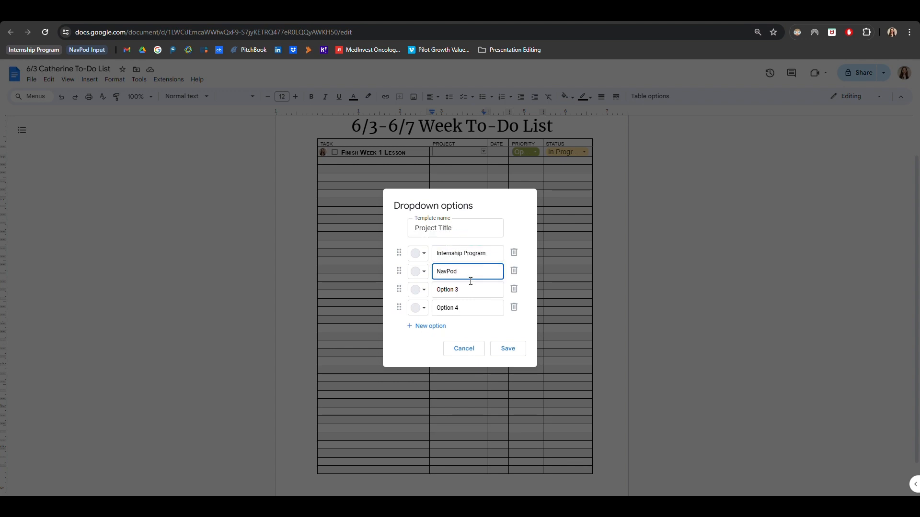
pyautogui.click(472, 288)
pyautogui.write('Pitch Decks')
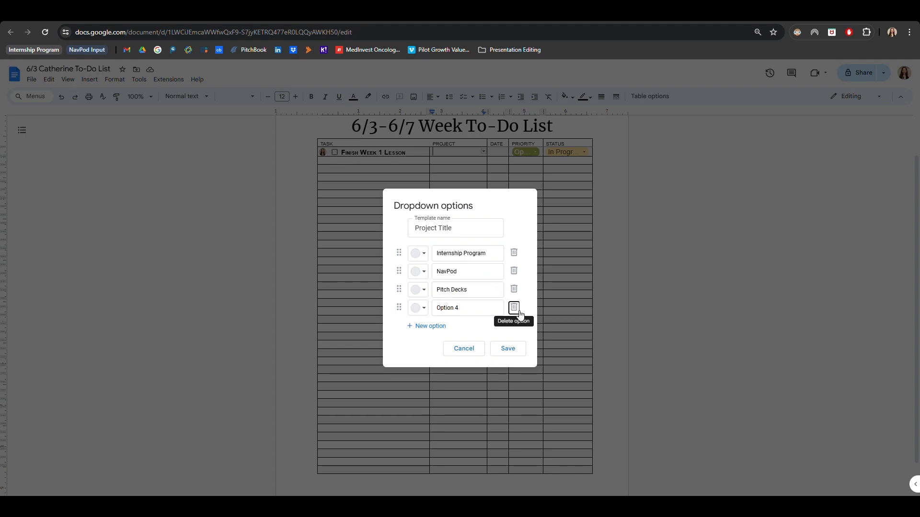
pyautogui.click(514, 307)
# - Color Internship Program light red, NavPod light green and Pitch Decks light blue, and save the Project Title dropdown
pyautogui.click(417, 253)
pyautogui.click(435, 285)
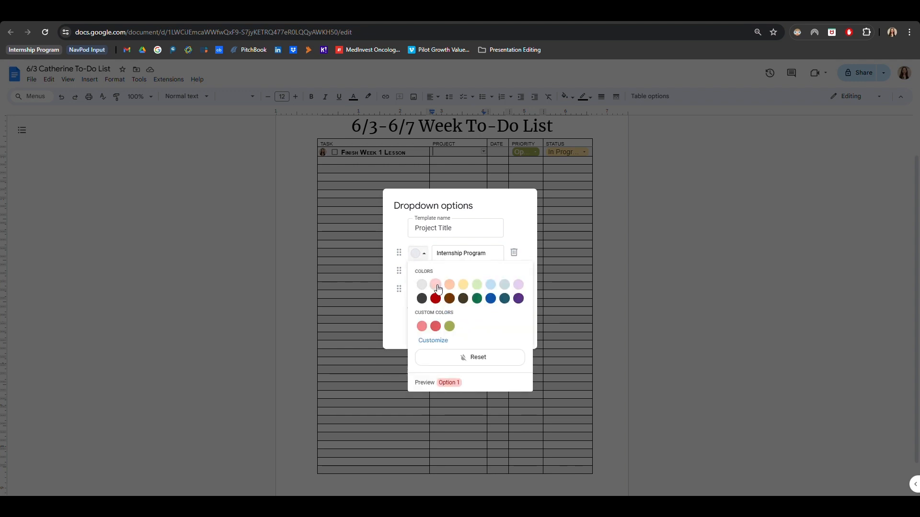
pyautogui.click(418, 271)
pyautogui.click(463, 303)
pyautogui.click(418, 289)
pyautogui.click(491, 320)
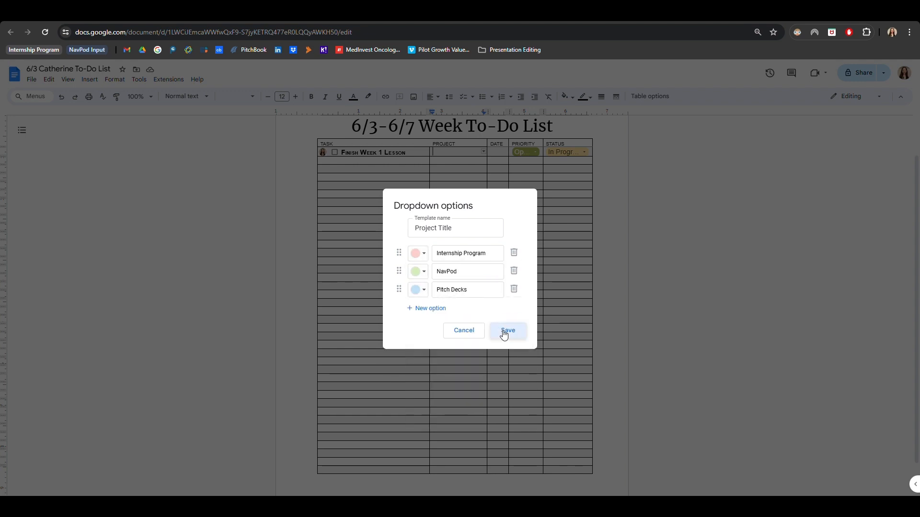
pyautogui.click(508, 330)
# - Try another project on the "Finish Week 1 Lesson" row, ending with Internship Program
pyautogui.click(465, 153)
pyautogui.click(471, 182)
pyautogui.click(460, 153)
pyautogui.click(461, 166)
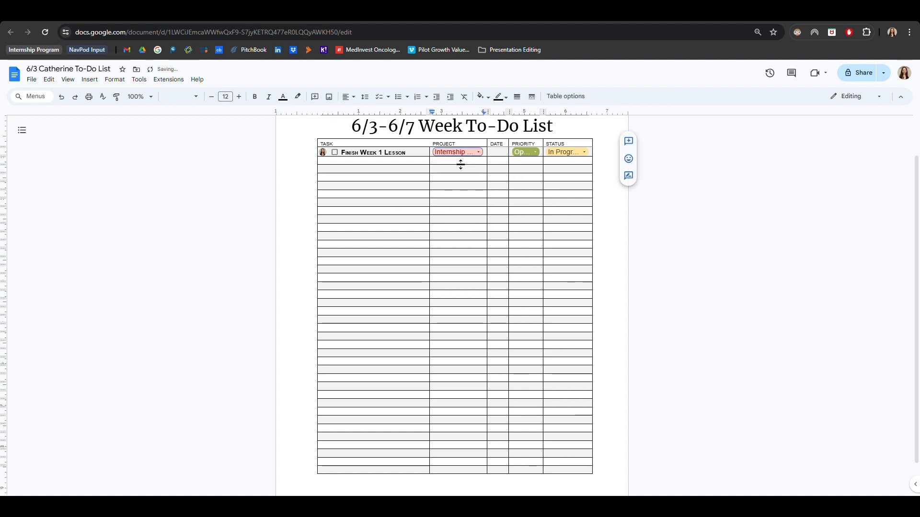
# - Insert a Task smart chip for "Review Training Presentation" in the TASK cell below "Finish Week 1 Lesson"
pyautogui.click(395, 159)
pyautogui.write('@')
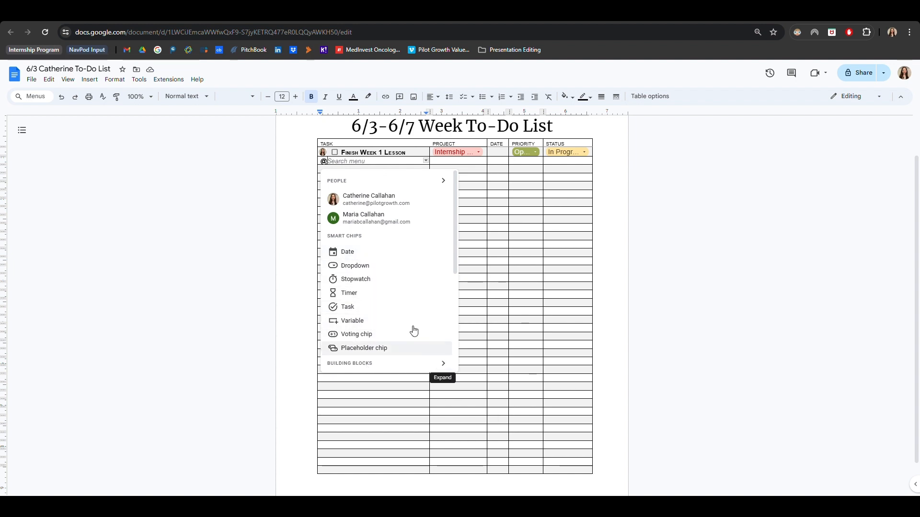
pyautogui.write('Task')
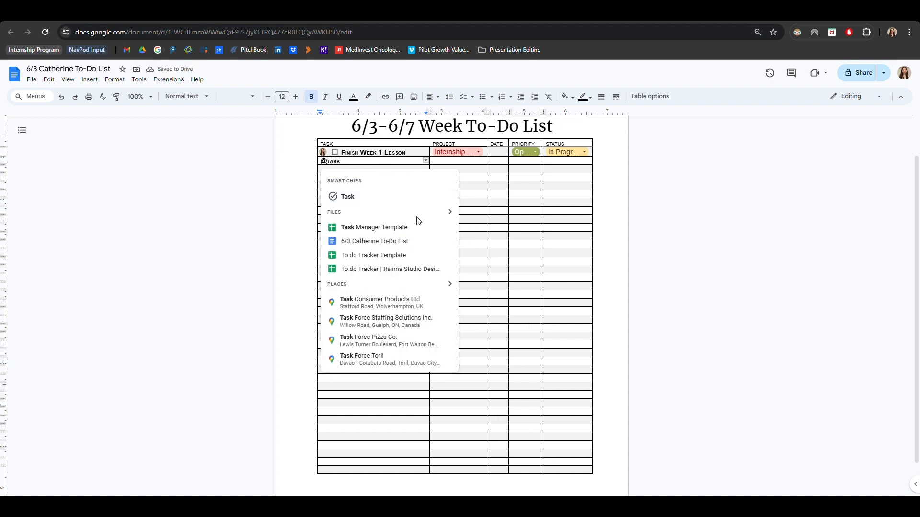
pyautogui.click(353, 196)
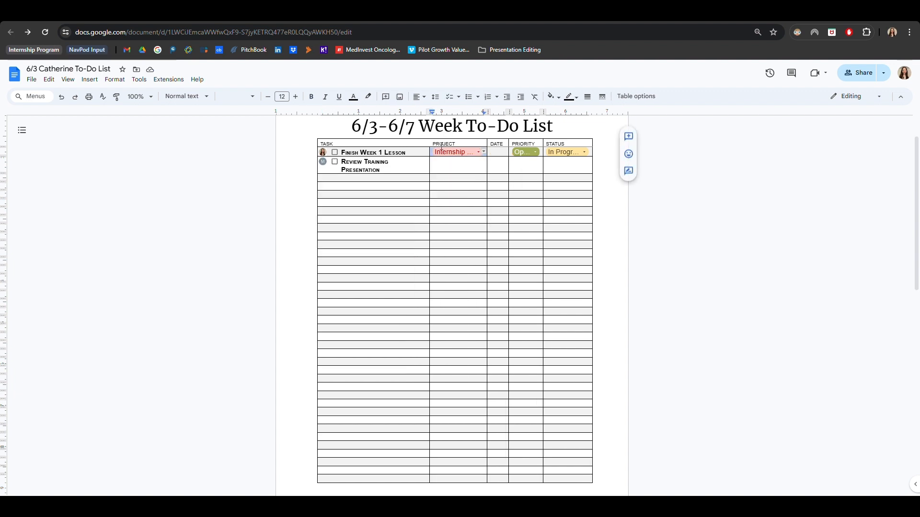
# - Copy the first row's PROJECT through STATUS cells and paste them into the same columns of all the rows below
pyautogui.rightClick(492, 150)
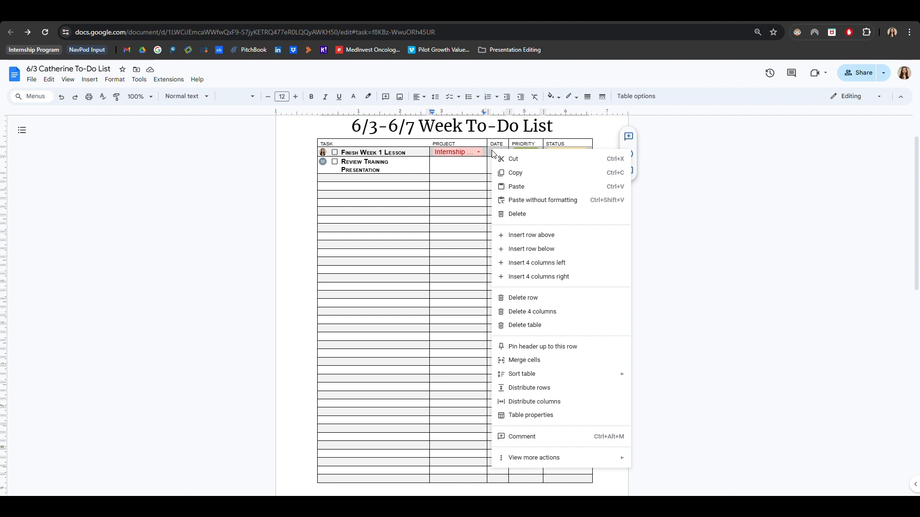
pyautogui.click(502, 173)
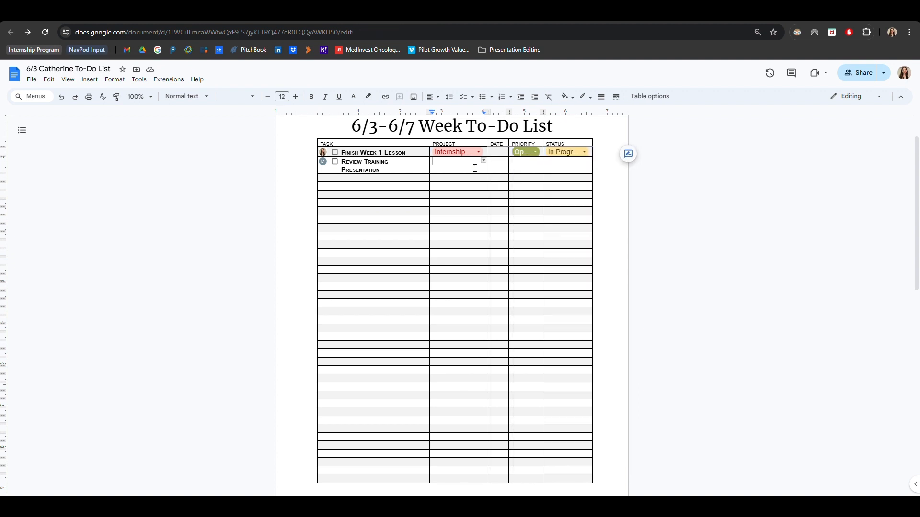
pyautogui.moveTo(477, 168); pyautogui.dragTo(562, 365)
pyautogui.rightClick(563, 364)
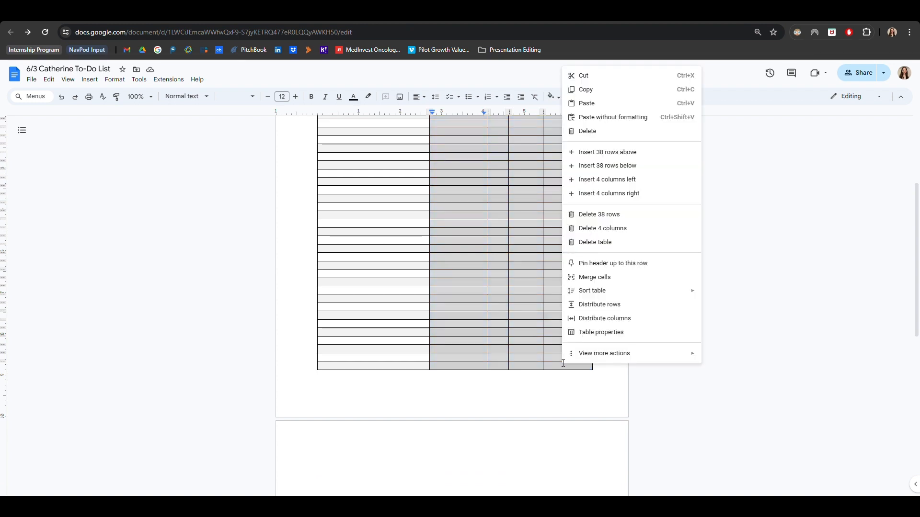
pyautogui.click(597, 107)
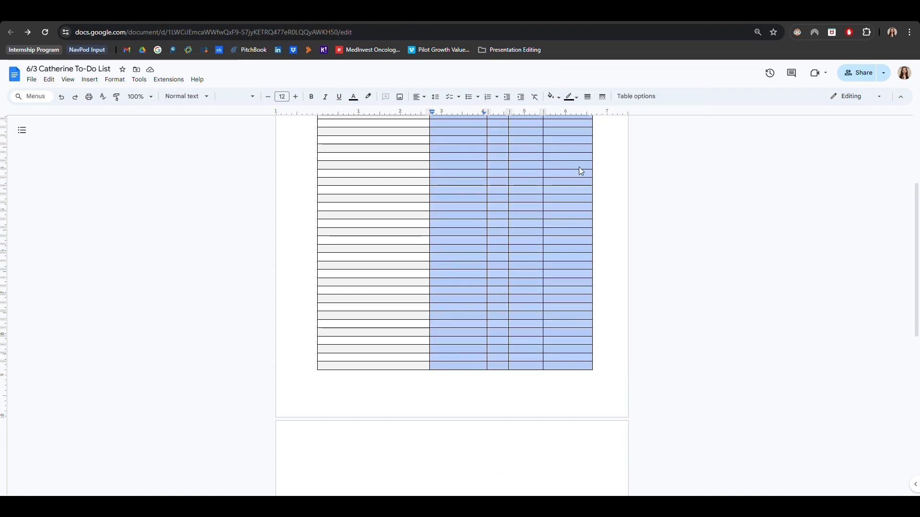
pyautogui.click(564, 259)
# - Choose Internship Program as the project for the "Review Training Presentation" row and Pitch Decks for the row beneath it
pyautogui.scroll(3, 565, 260)
pyautogui.scroll(-4, 551, 306)
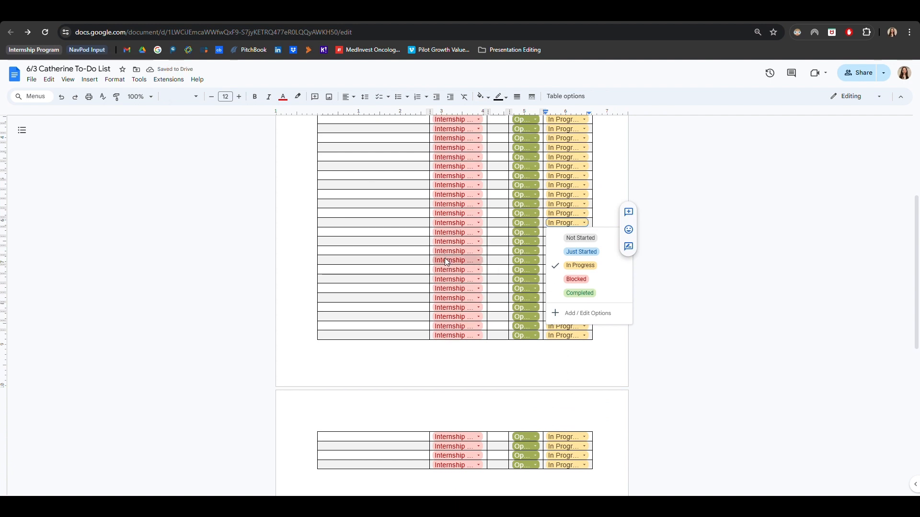
pyautogui.scroll(2, 445, 258)
pyautogui.scroll(2, 445, 258)
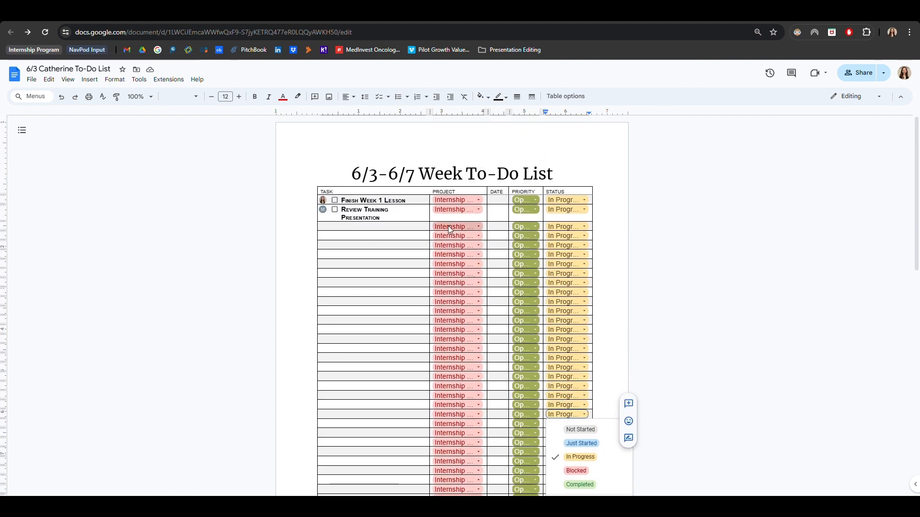
pyautogui.click(464, 213)
pyautogui.click(460, 225)
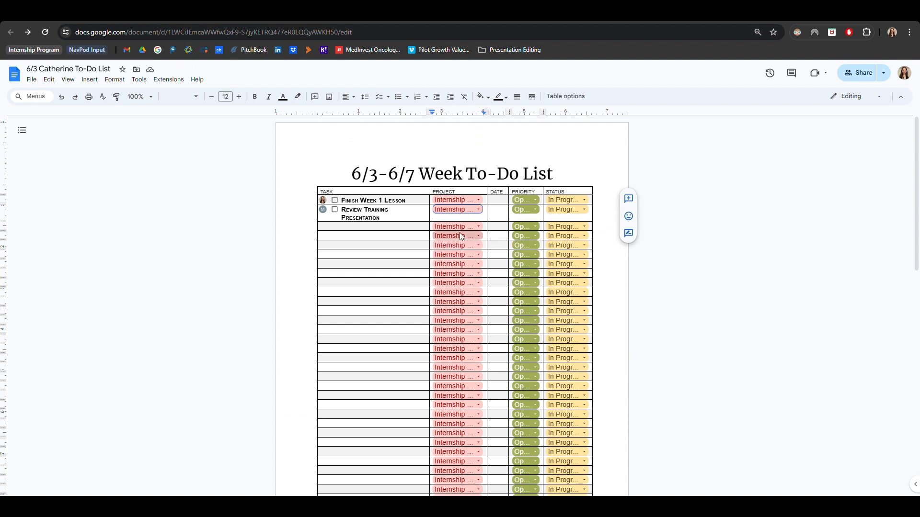
pyautogui.click(458, 228)
pyautogui.click(467, 269)
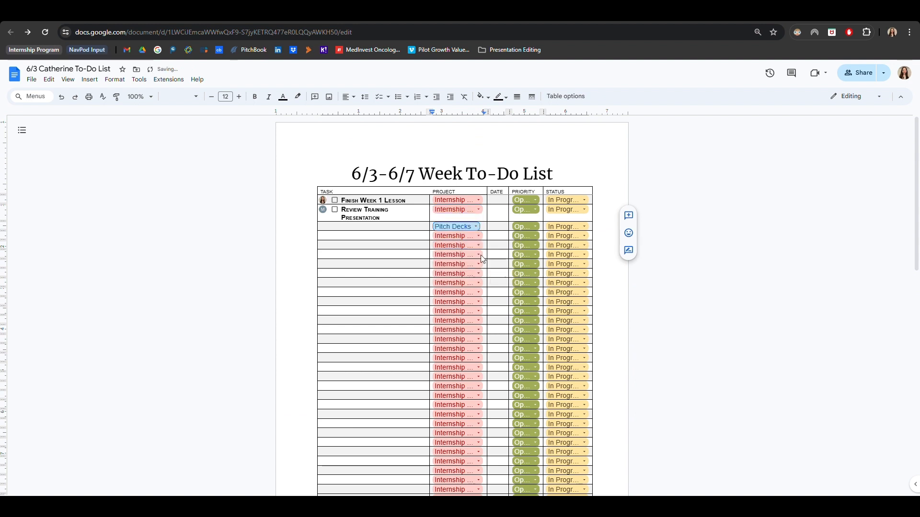
# - Set the Pitch Decks row's priority to Med and its status to Not Started
pyautogui.click(528, 227)
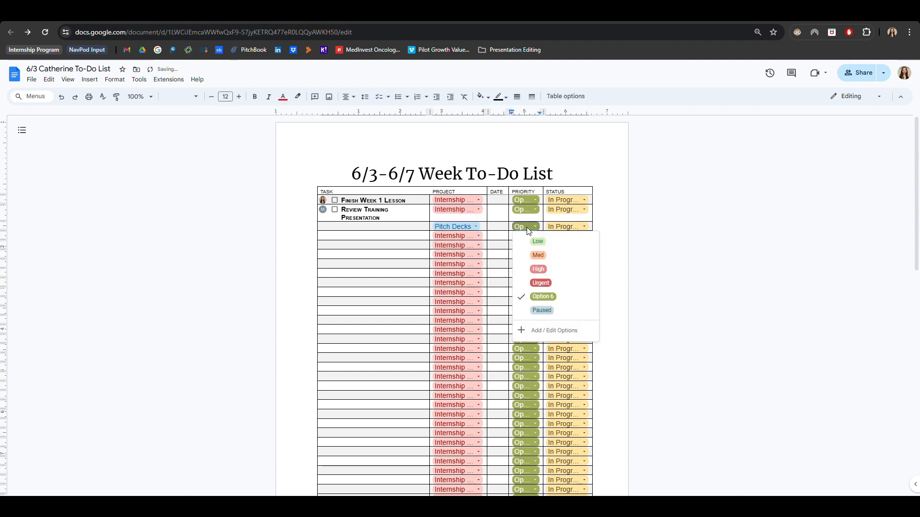
pyautogui.click(529, 257)
pyautogui.click(565, 226)
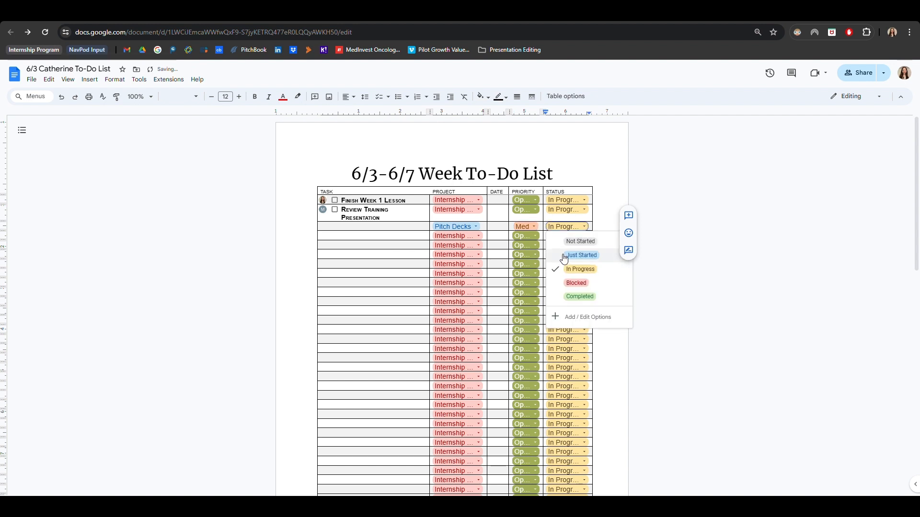
pyautogui.click(569, 242)
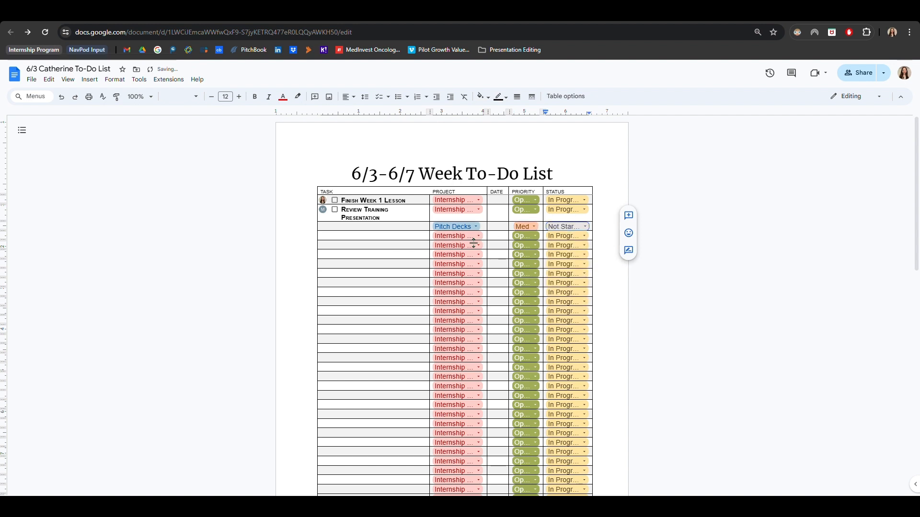